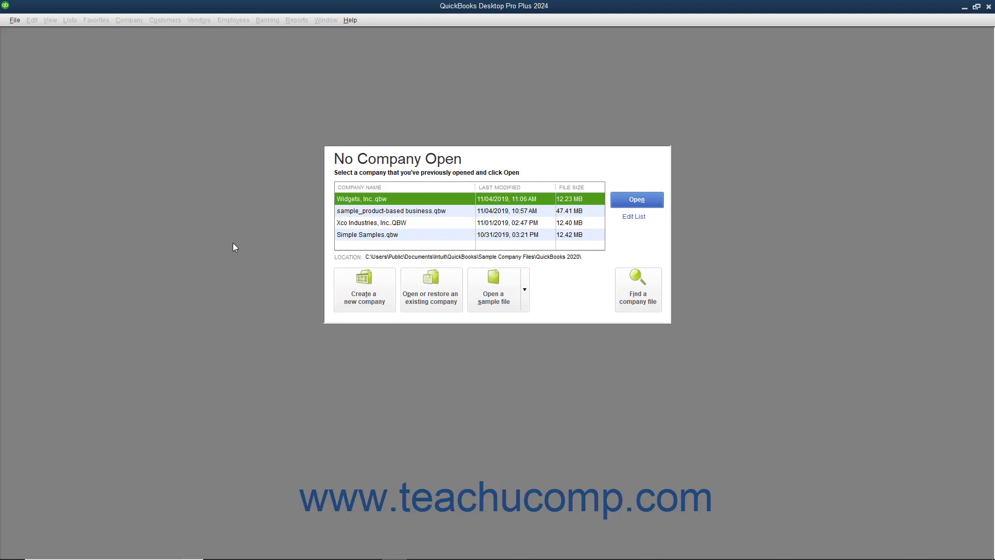
Dismiss the File menu and start creating a new company from the No Company Open window
{"action": "left_click", "coordinate": [16, 21]}
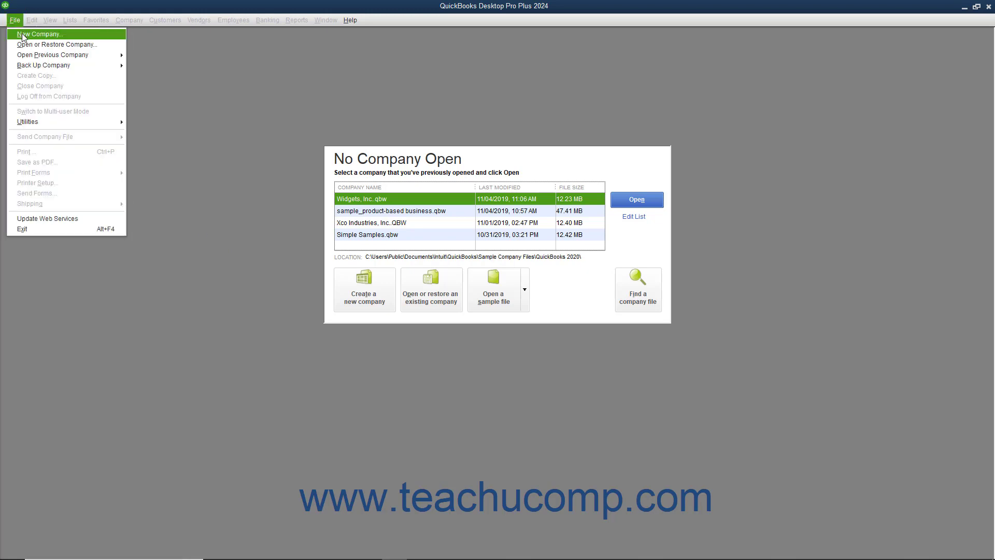
{"action": "left_click", "coordinate": [216, 123]}
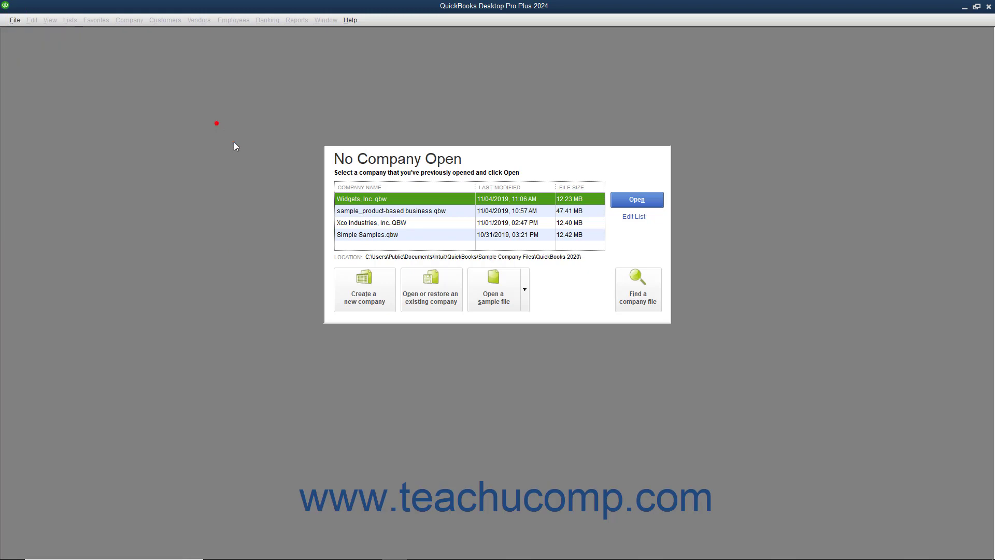
{"action": "left_click", "coordinate": [354, 299]}
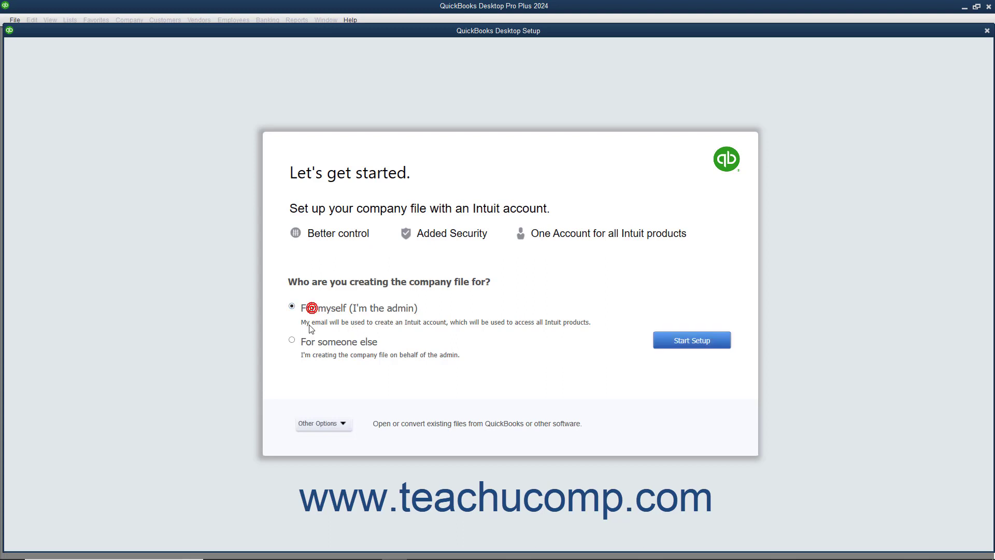
Keep For myself as admin and choose Advanced Setup from the Other Options list
{"action": "left_click", "coordinate": [307, 340]}
{"action": "left_click", "coordinate": [313, 309]}
{"action": "left_click", "coordinate": [328, 424]}
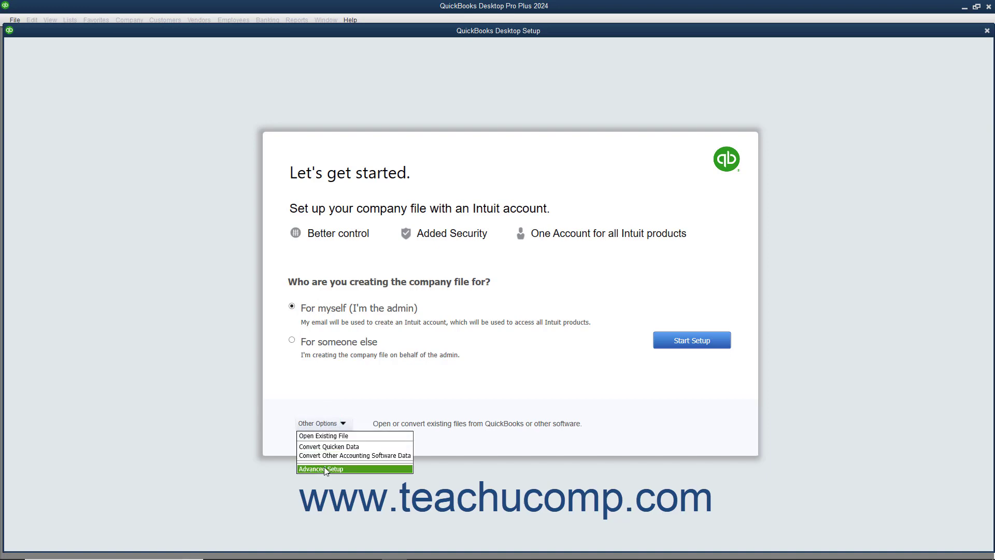
{"action": "left_click", "coordinate": [324, 469]}
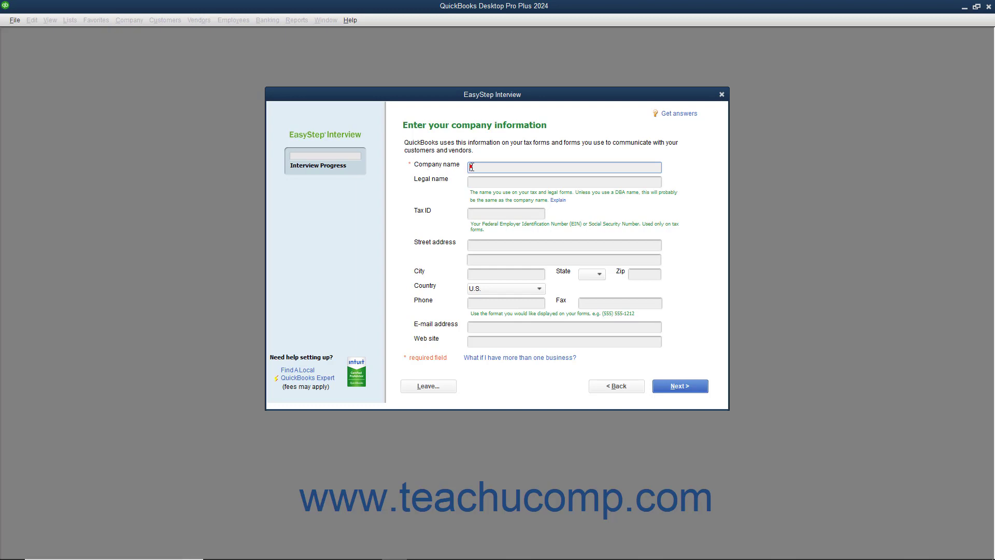
{"action": "type", "text": "Sample Company"}
Enter company name Sample Company, Tax ID 38-1234567, address 123 Simple St. and city Anytown
{"action": "key", "text": "Tab"}
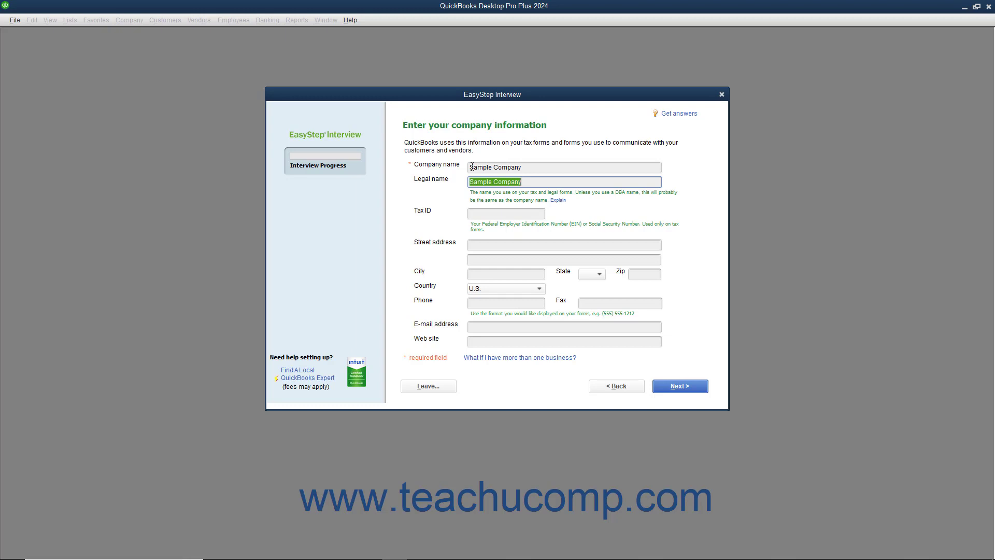
{"action": "key", "text": "Tab"}
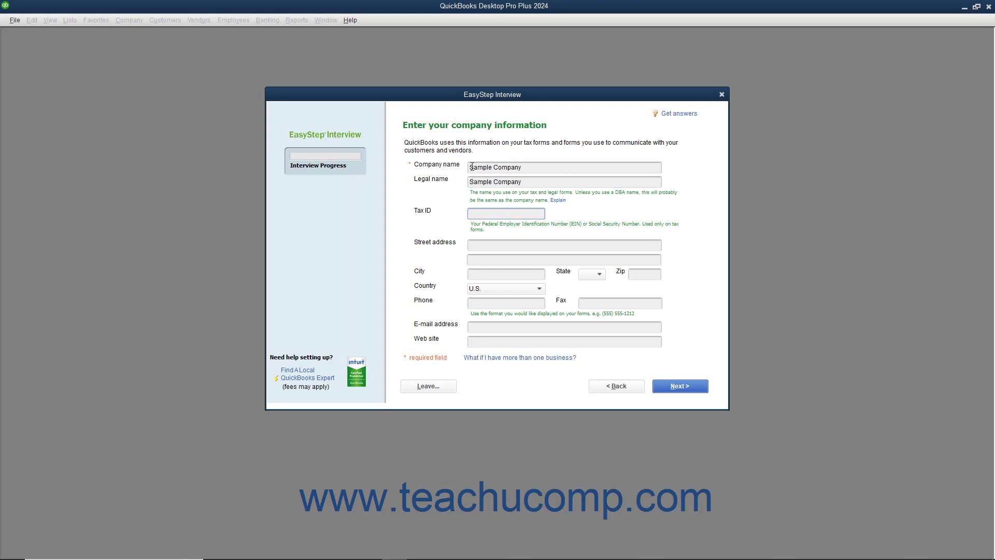
{"action": "type", "text": "38"}
{"action": "type", "text": "-1234567"}
{"action": "key", "text": "Tab"}
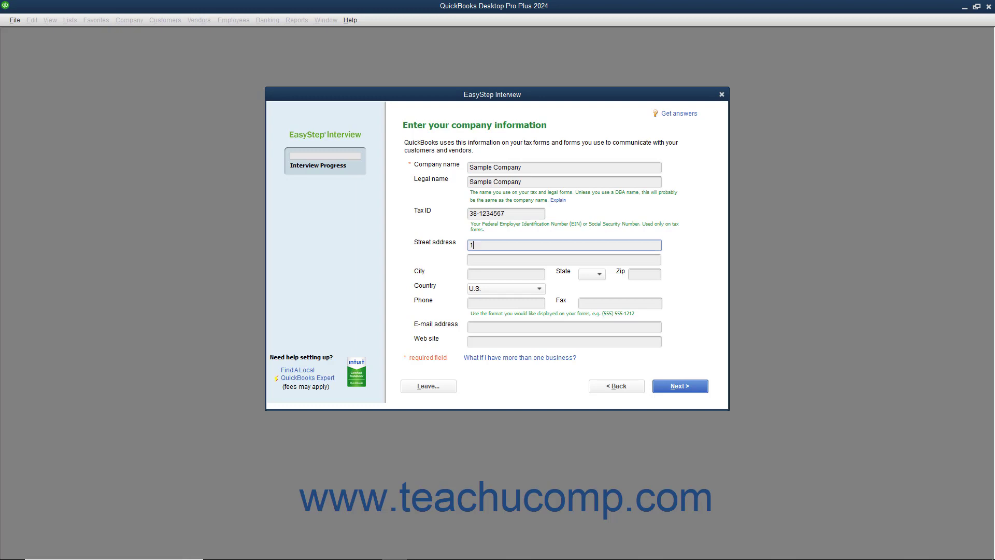
{"action": "type", "text": "23 Simple St."}
{"action": "key", "text": "Tab"}
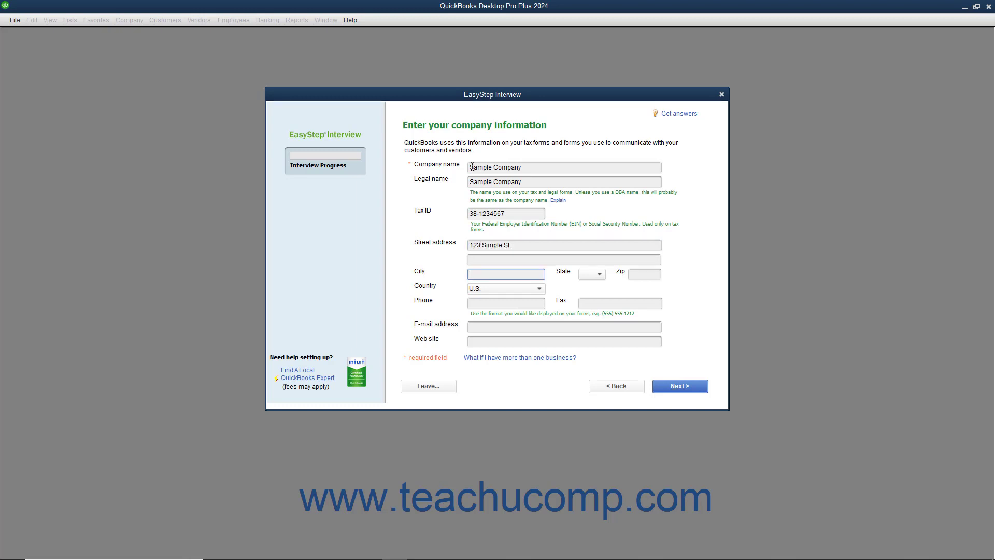
{"action": "type", "text": "Anytown"}
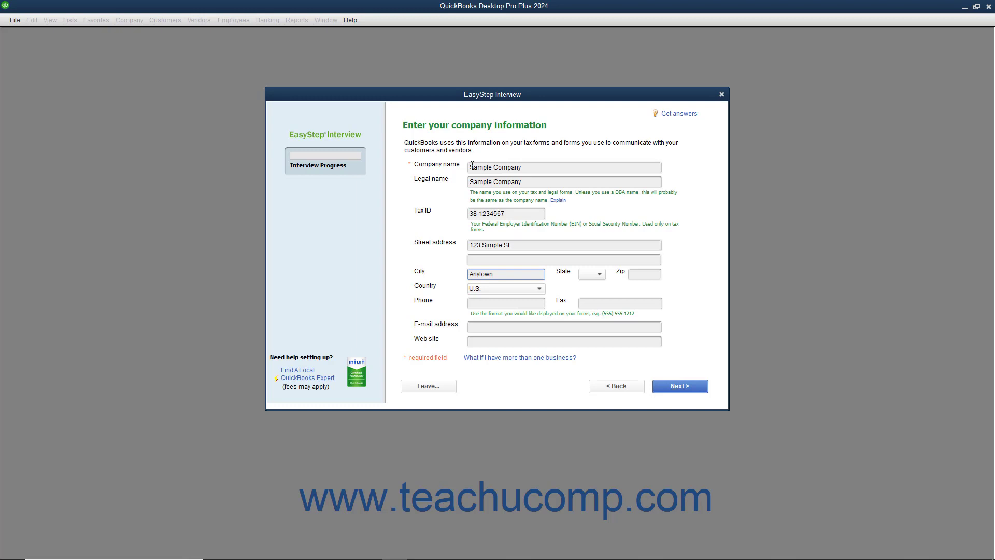
Set the state to MI and zip 48000, keeping U.S. as the country
{"action": "left_click", "coordinate": [596, 275]}
{"action": "scroll", "coordinate": [588, 358], "scroll_direction": "down", "scroll_amount": 3}
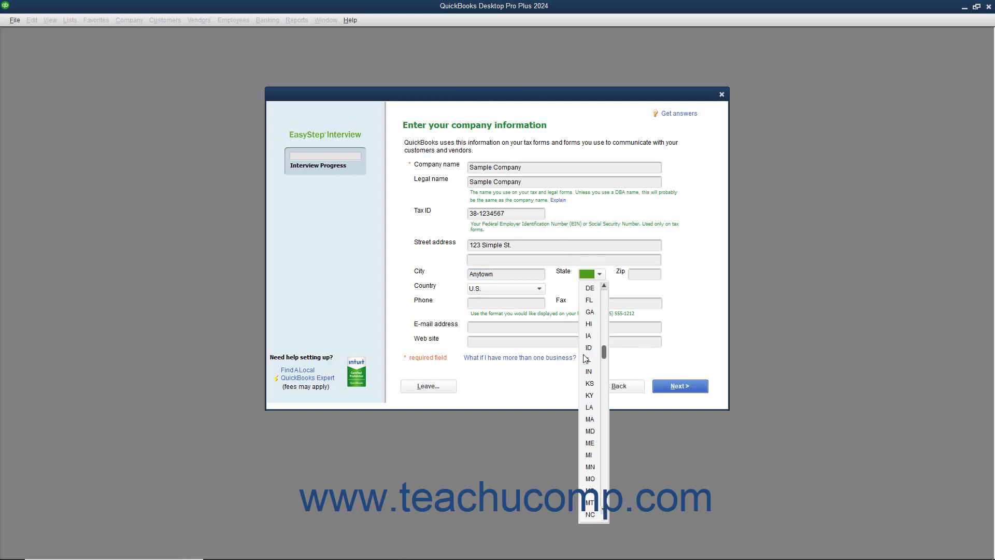
{"action": "left_click", "coordinate": [593, 460]}
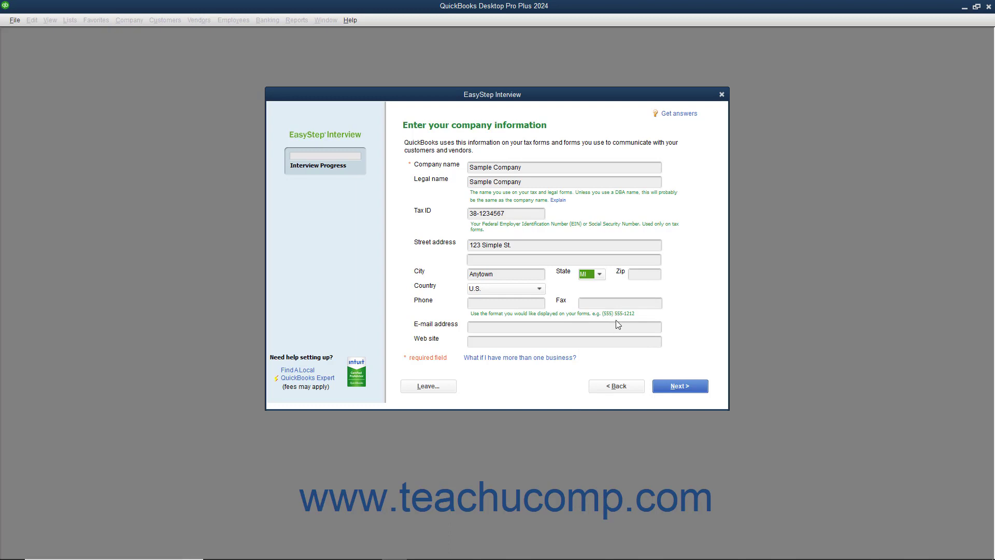
{"action": "key", "text": "Tab"}
{"action": "type", "text": "48"}
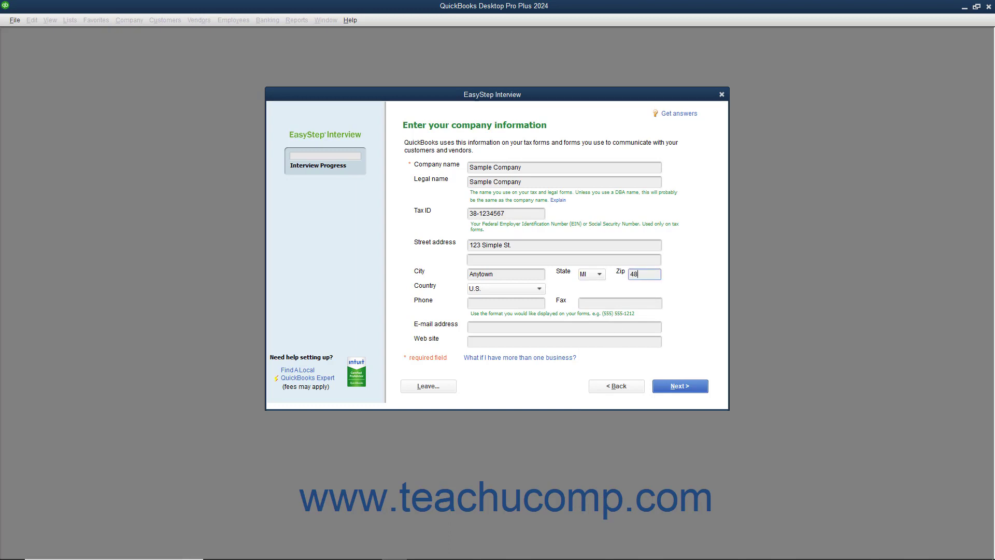
{"action": "type", "text": "000"}
{"action": "key", "text": "Tab"}
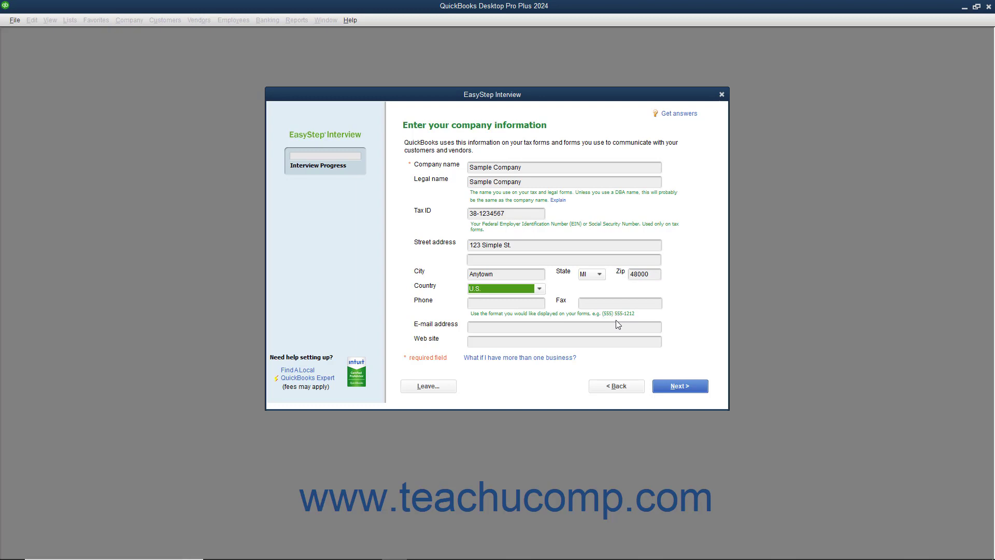
{"action": "key", "text": "Tab"}
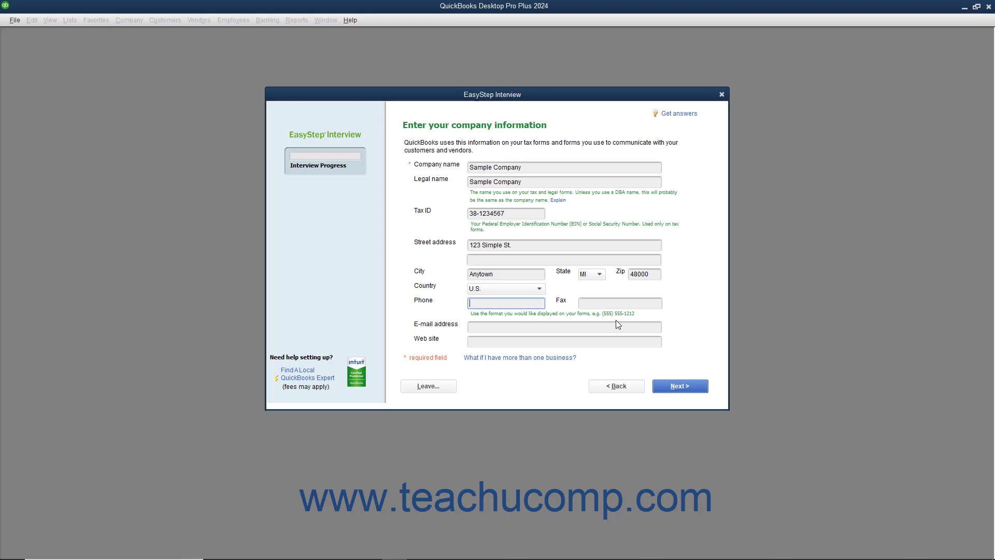
{"action": "type", "text": "(517) 000-1234"}
{"action": "key", "text": "Tab"}
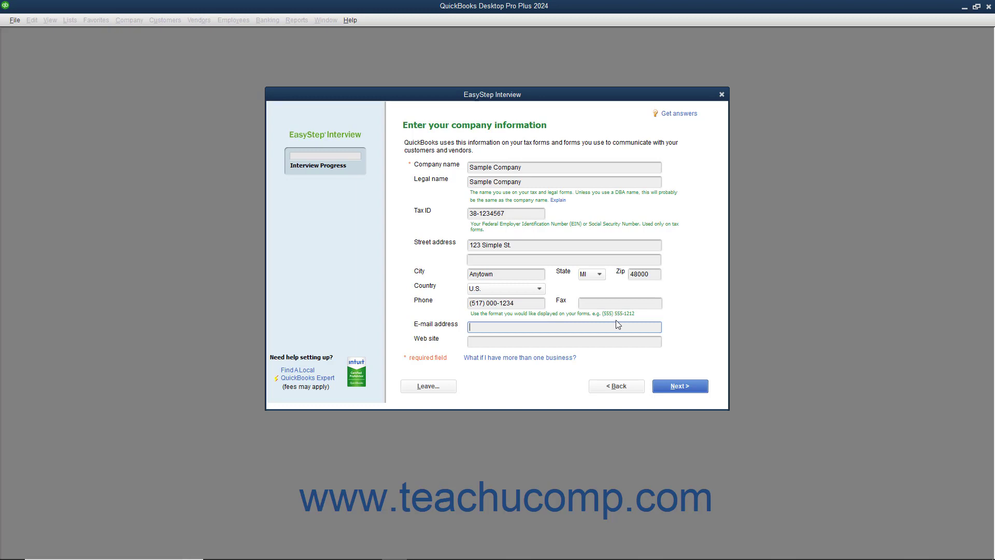
{"action": "key", "text": "Tab"}
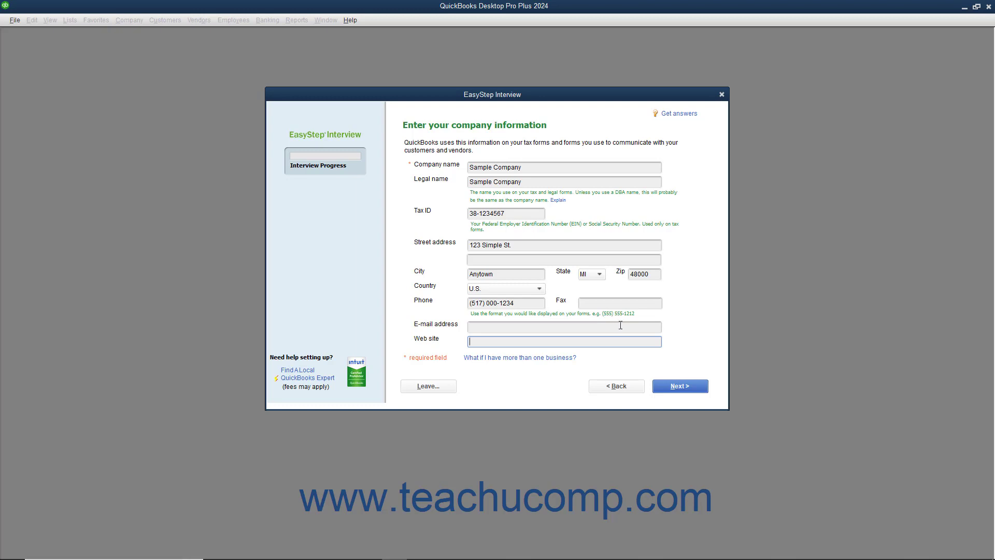
{"action": "left_click", "coordinate": [666, 387]}
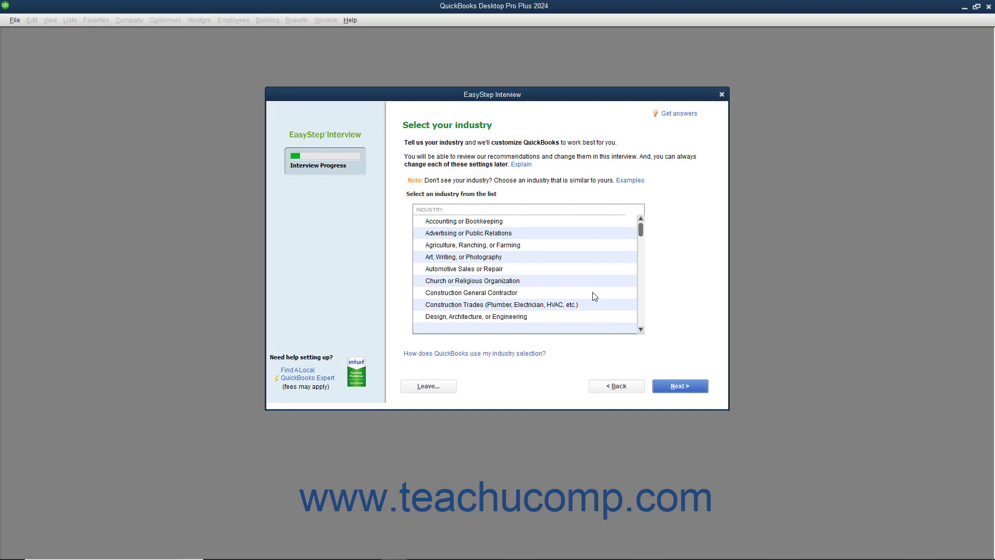
{"action": "scroll", "coordinate": [586, 294], "scroll_direction": "down", "scroll_amount": 3}
{"action": "scroll", "coordinate": [586, 294], "scroll_direction": "down", "scroll_amount": 3}
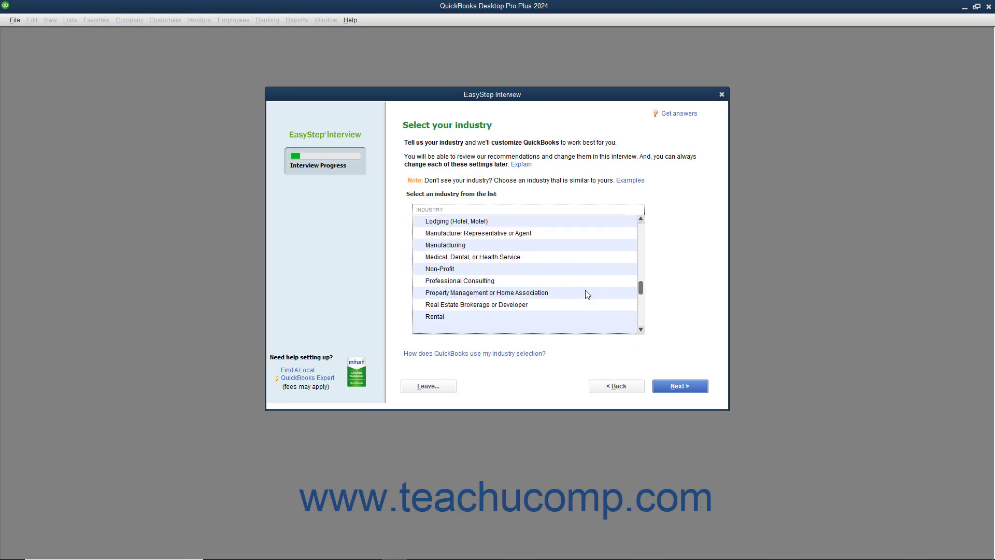
{"action": "scroll", "coordinate": [586, 295], "scroll_direction": "up", "scroll_amount": 2}
{"action": "scroll", "coordinate": [587, 294], "scroll_direction": "up", "scroll_amount": 3}
{"action": "scroll", "coordinate": [586, 294], "scroll_direction": "down", "scroll_amount": 5}
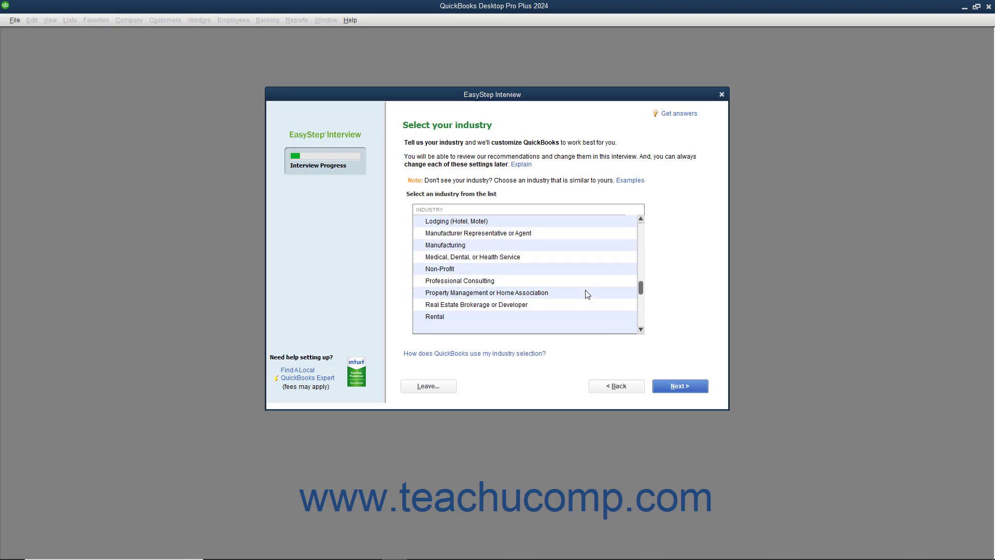
{"action": "scroll", "coordinate": [586, 294], "scroll_direction": "down", "scroll_amount": 2}
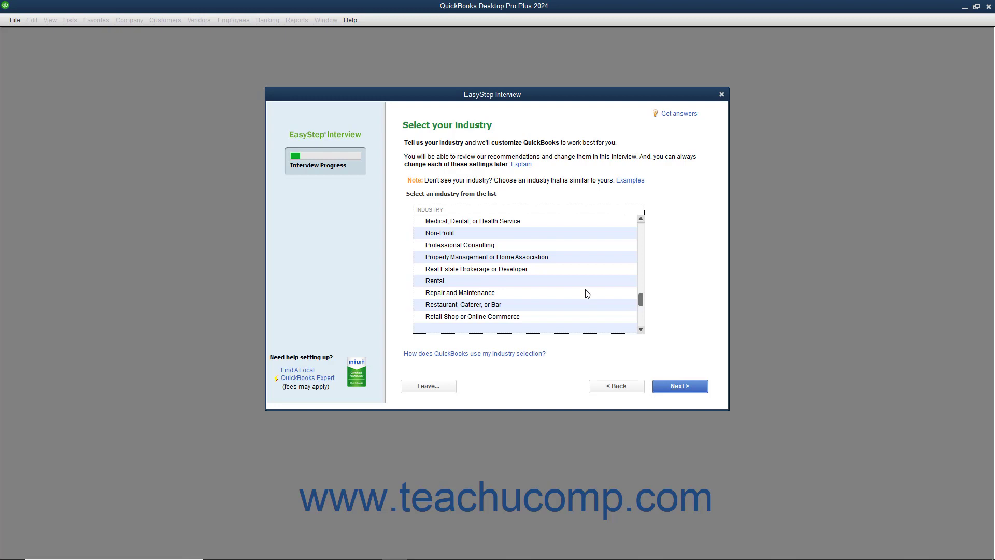
{"action": "scroll", "coordinate": [587, 294], "scroll_direction": "down", "scroll_amount": 2}
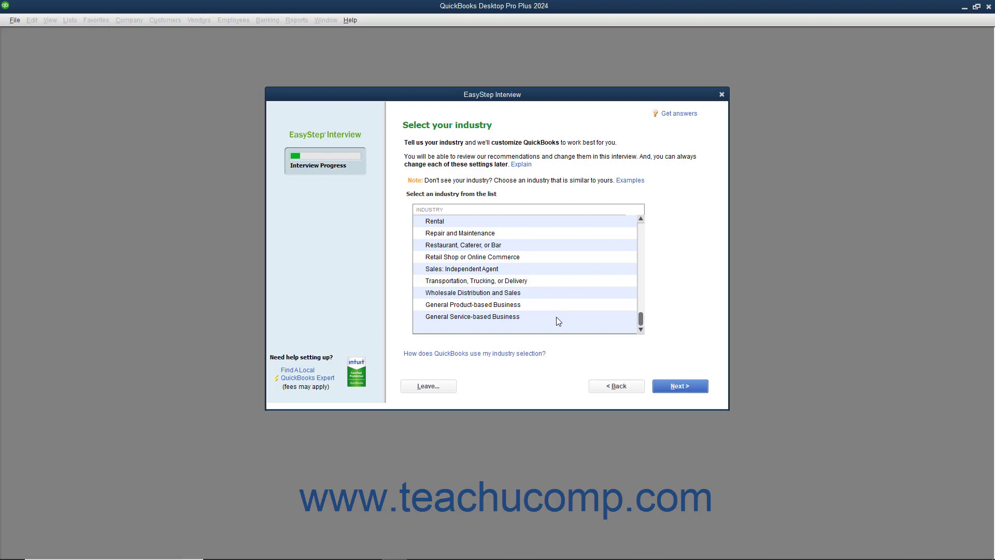
Choose General Product-based Business as the industry and continue to company organization
{"action": "left_click", "coordinate": [535, 307]}
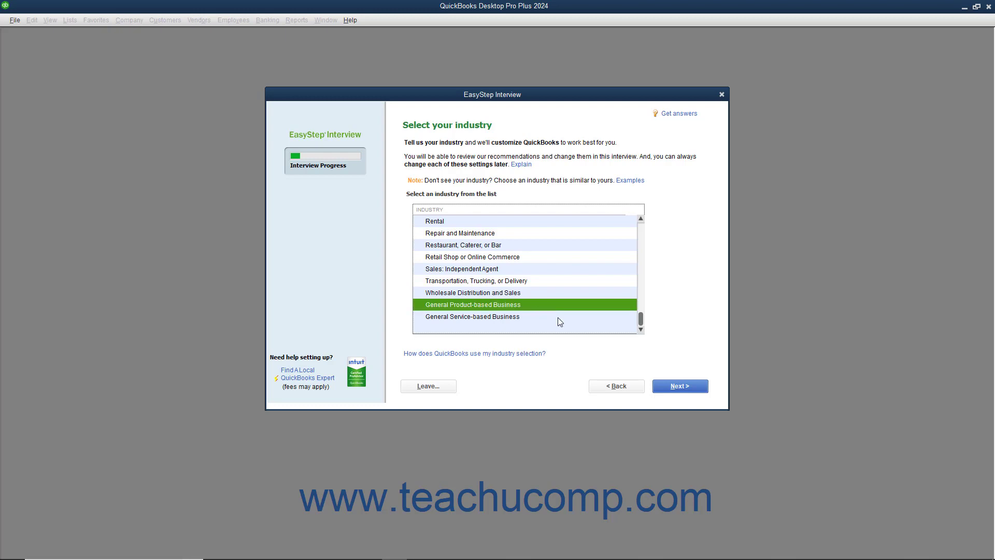
{"action": "left_click", "coordinate": [671, 386]}
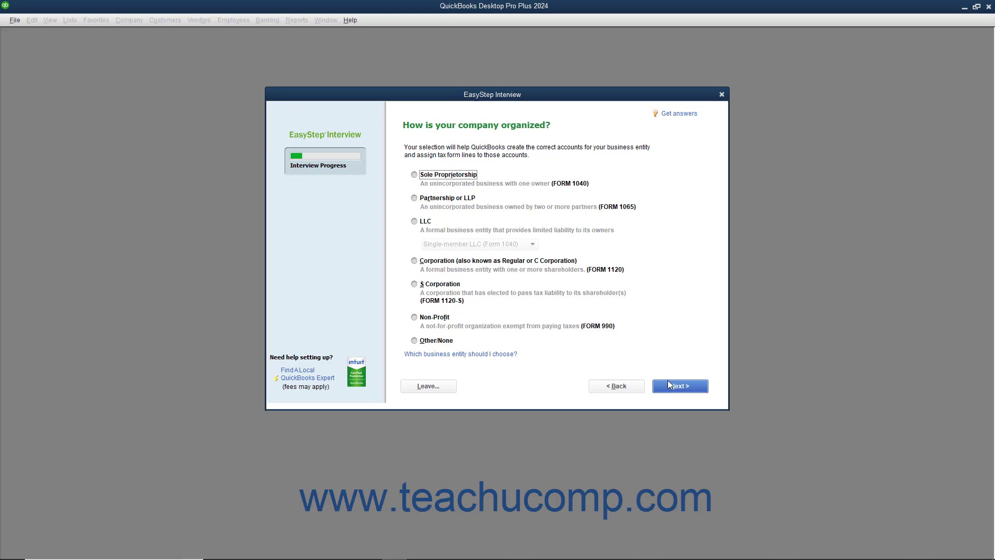
Keep Sole Proprietorship as the organization and continue to the fiscal year page
{"action": "left_click", "coordinate": [461, 178]}
{"action": "left_click", "coordinate": [666, 390]}
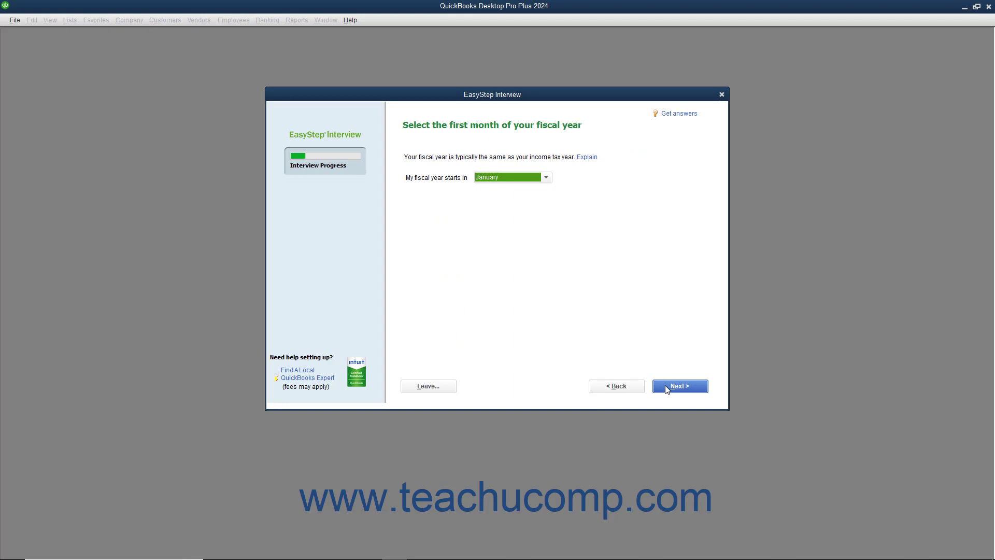
{"action": "left_click", "coordinate": [546, 179]}
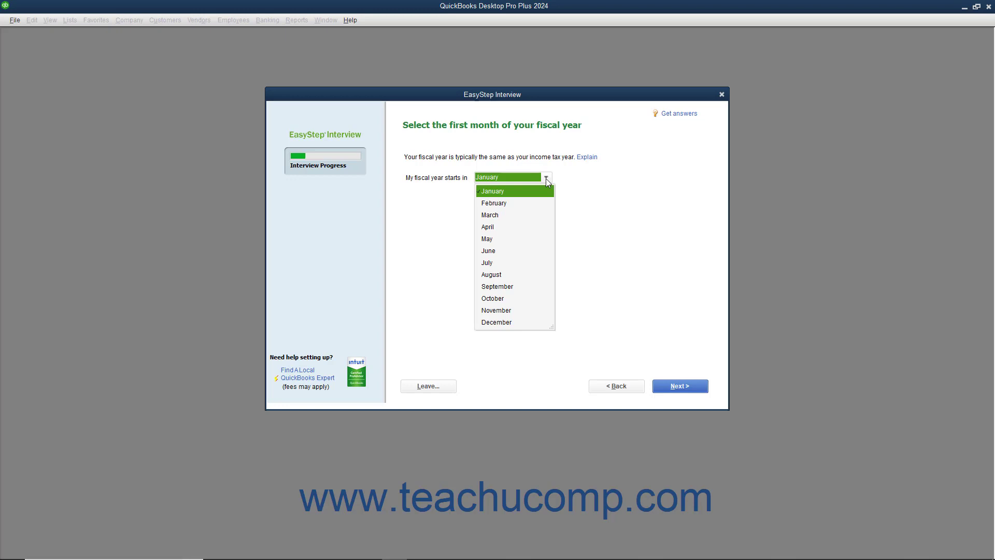
{"action": "left_click", "coordinate": [546, 179]}
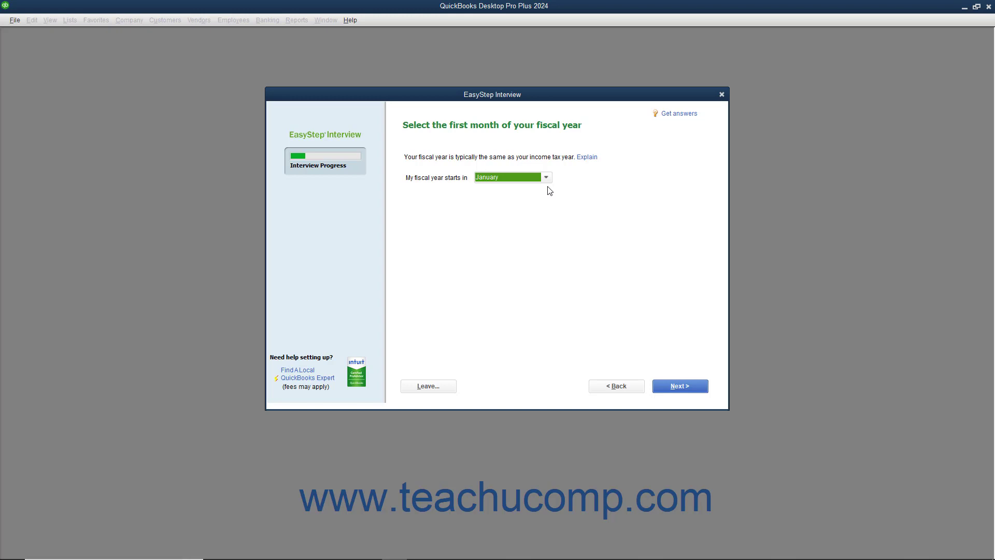
Keep January as the fiscal year start, then enter and retype the administrator password
{"action": "left_click", "coordinate": [673, 387]}
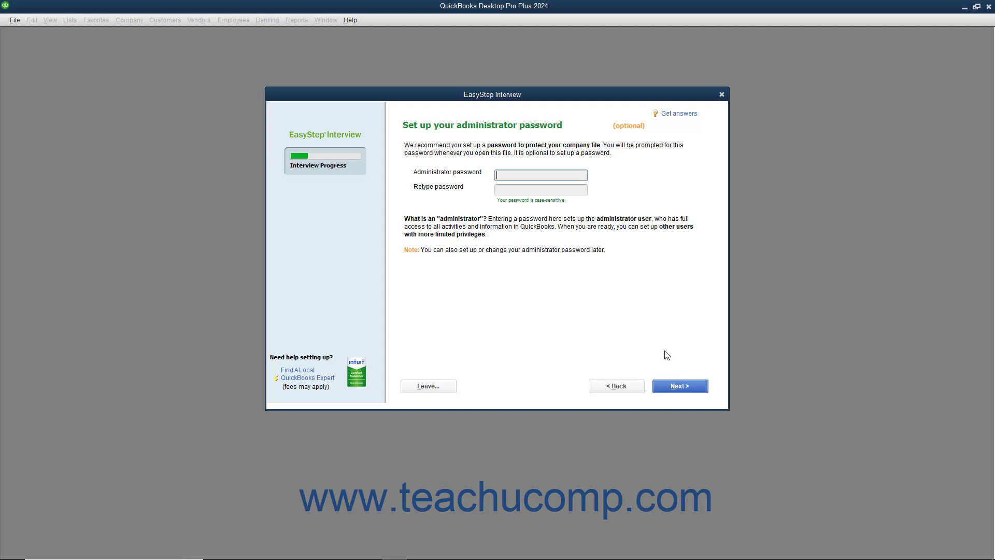
{"action": "type", "text": "*******"}
{"action": "key", "text": "Tab"}
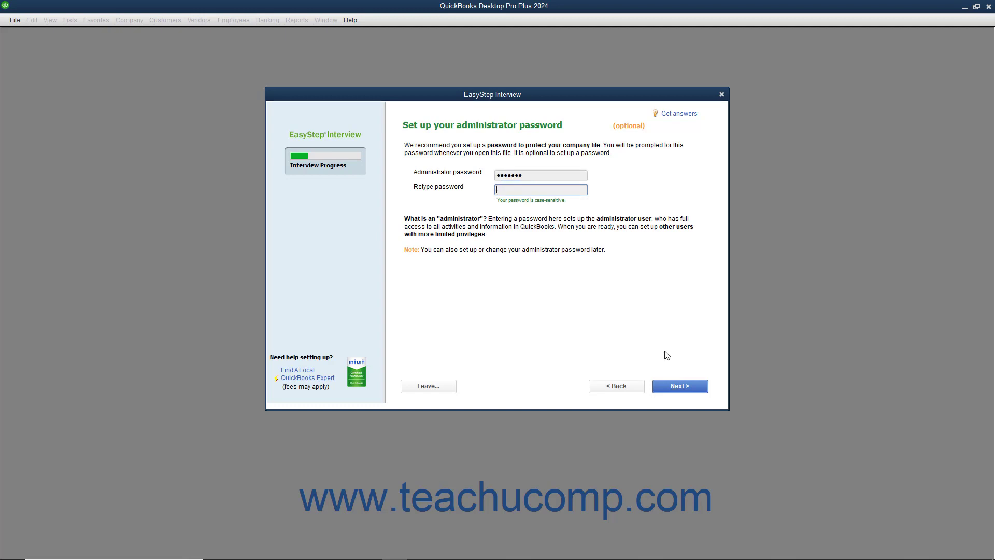
{"action": "type", "text": "*******"}
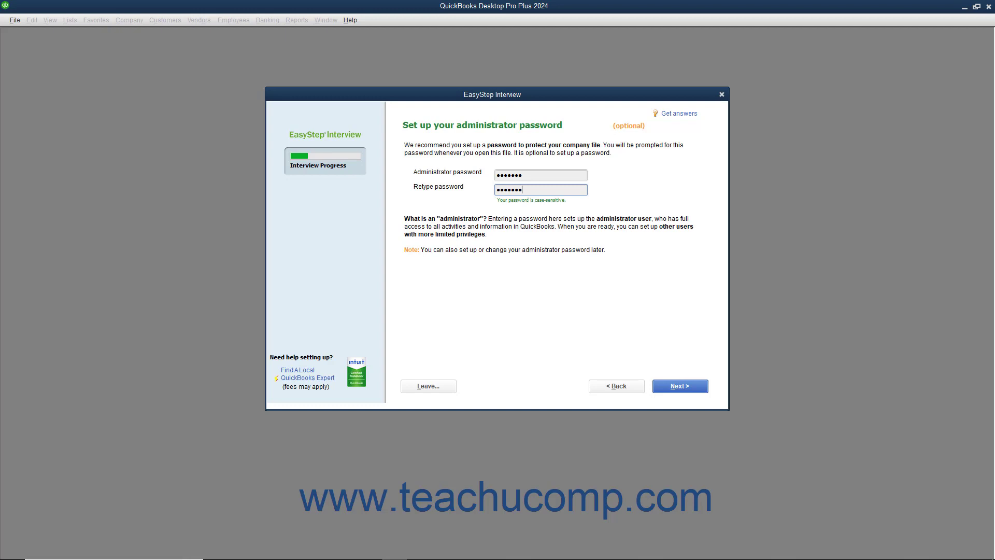
Accept the administrator password and continue to the Create your company file step
{"action": "left_click", "coordinate": [694, 391]}
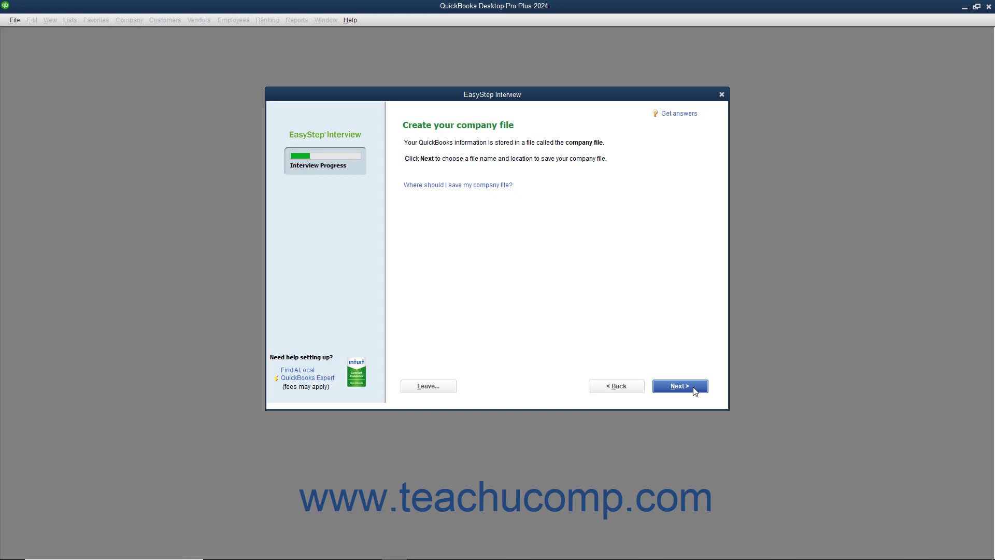
Review the save folder and keep the file name Sample Company.QBW for the new company file
{"action": "left_click", "coordinate": [680, 386]}
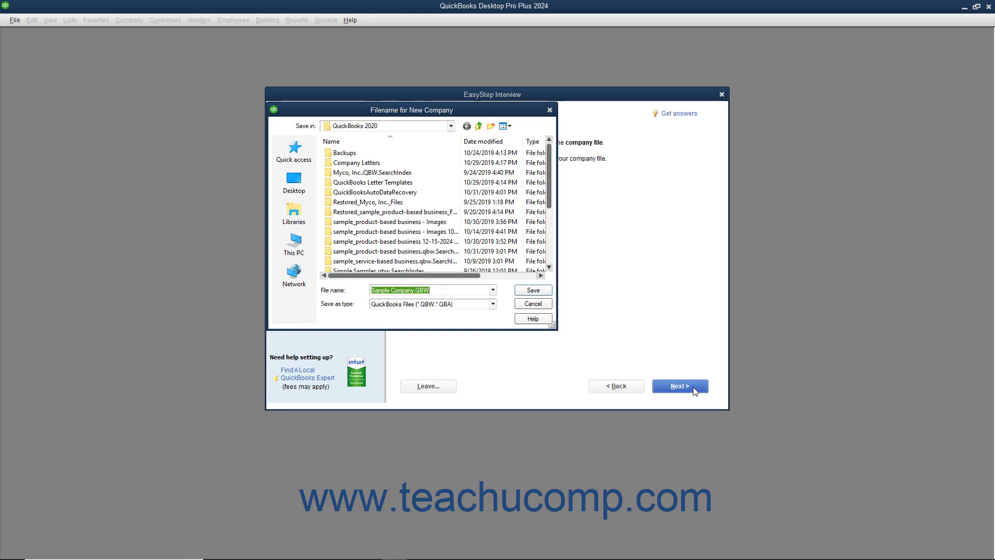
{"action": "left_click", "coordinate": [435, 128]}
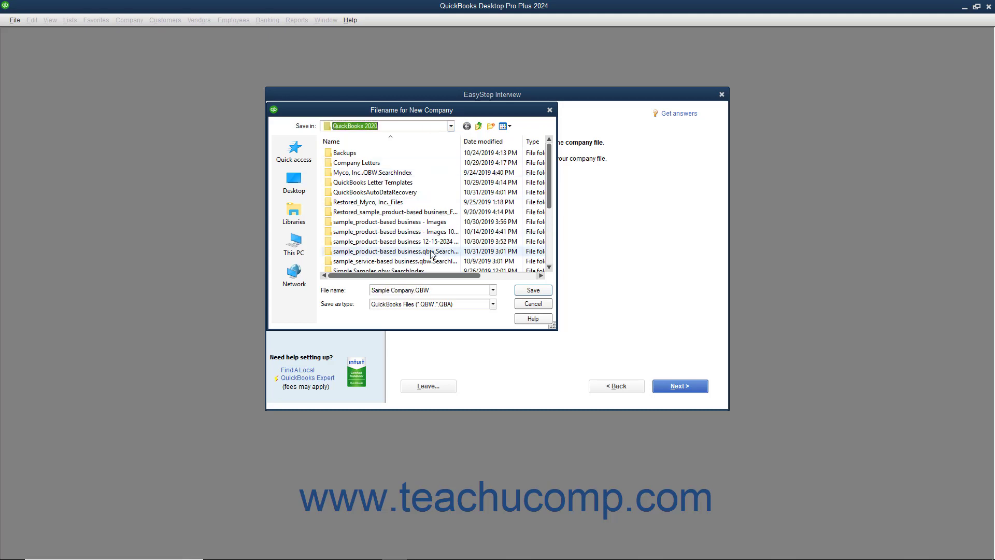
{"action": "left_click", "coordinate": [436, 289]}
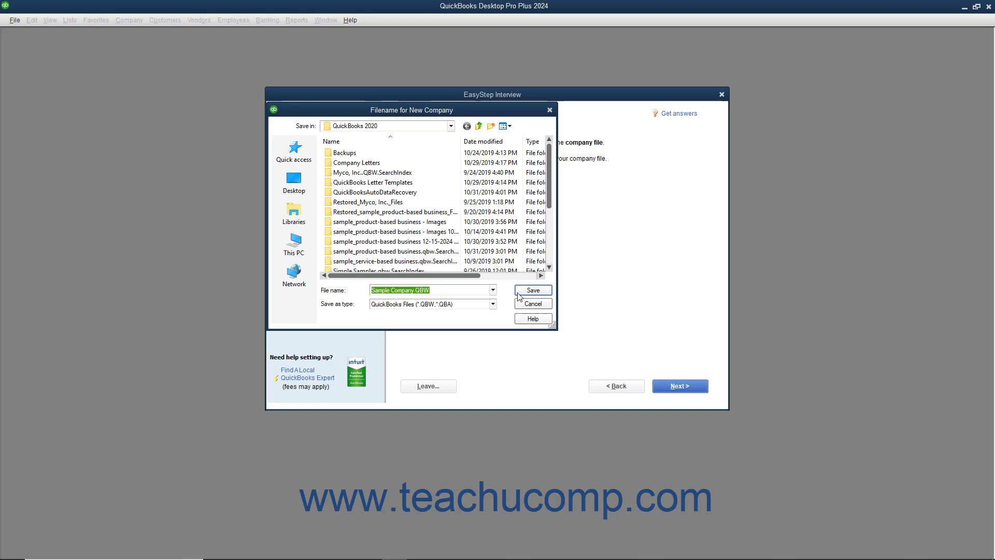
Save and create Sample Company.QBW, then continue past the Customizing QuickBooks overview
{"action": "left_click", "coordinate": [533, 289]}
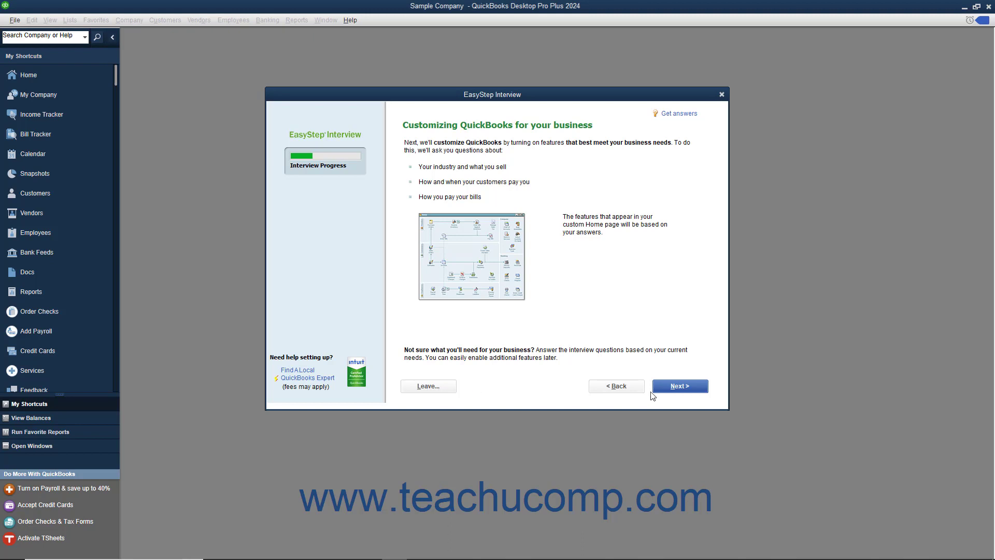
{"action": "left_click", "coordinate": [664, 389]}
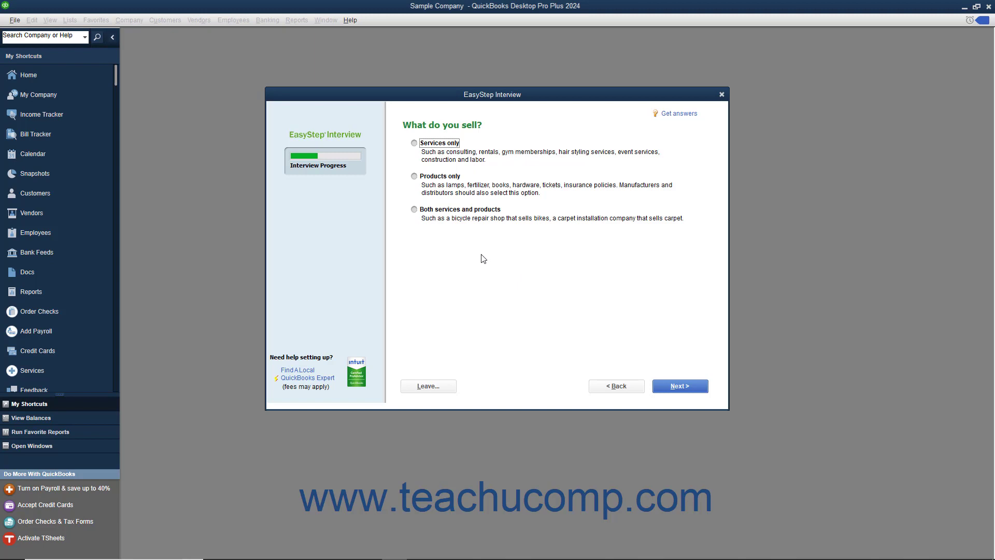
Record that the business sells both services and products, keeping sales tax, estimates and statements on
{"action": "left_click", "coordinate": [430, 211]}
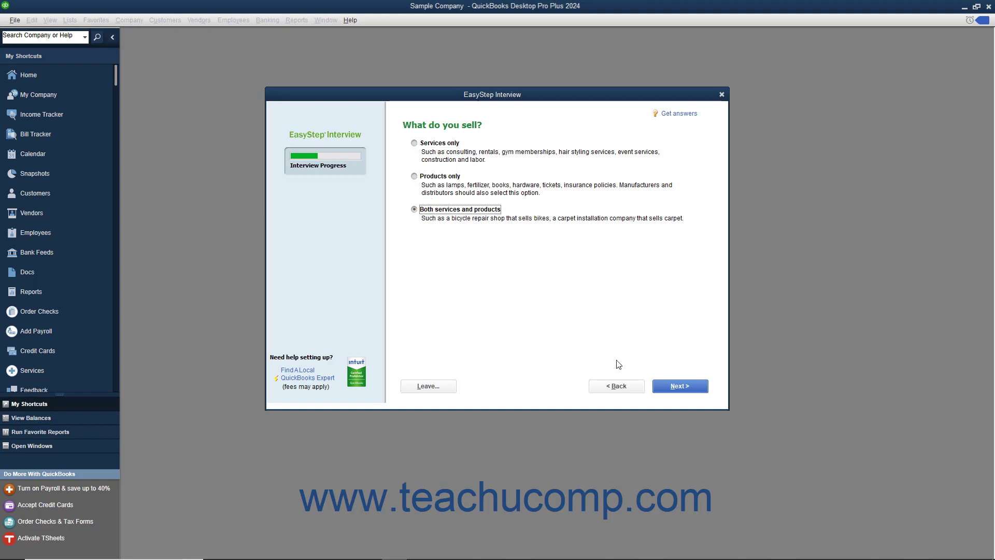
{"action": "left_click", "coordinate": [663, 385]}
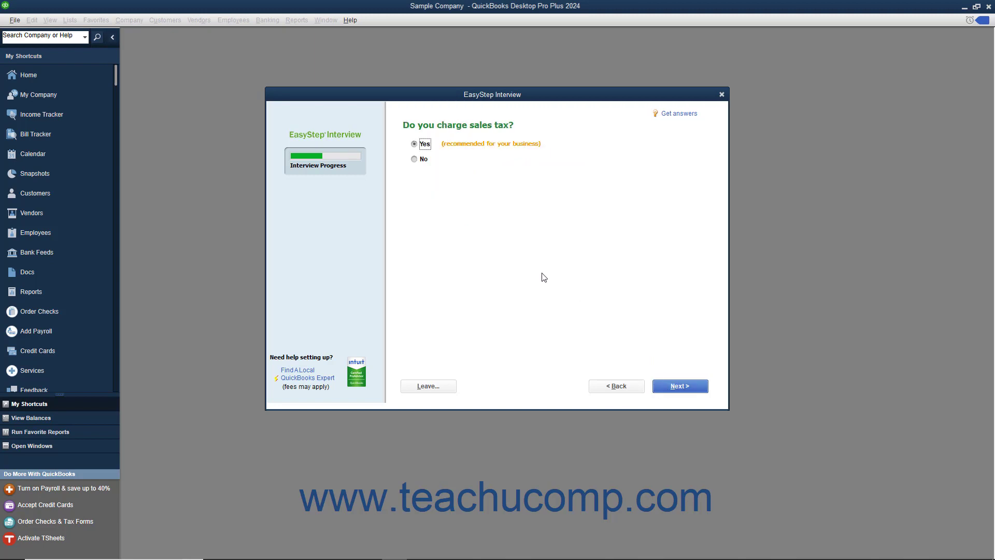
{"action": "left_click", "coordinate": [666, 393]}
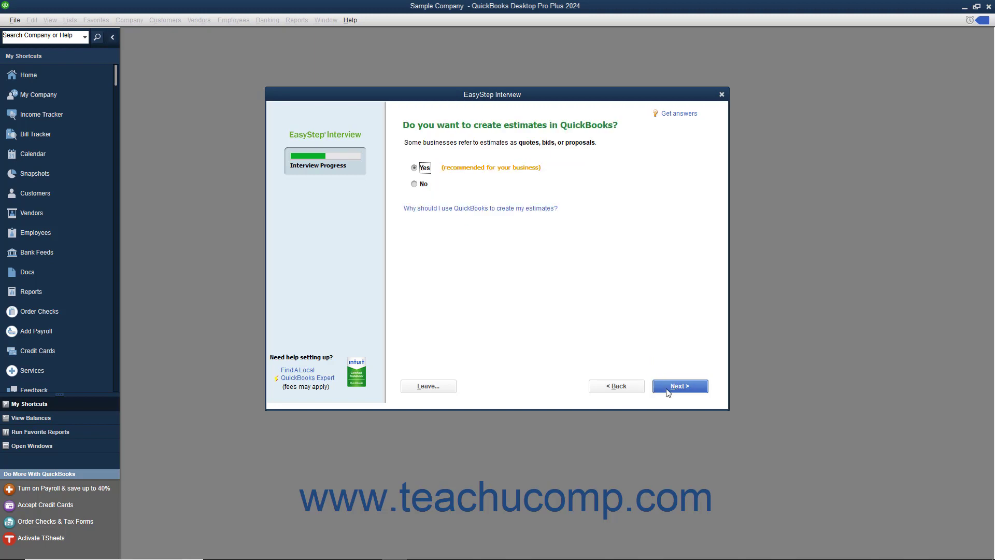
{"action": "left_click", "coordinate": [667, 393]}
{"action": "left_click", "coordinate": [666, 386]}
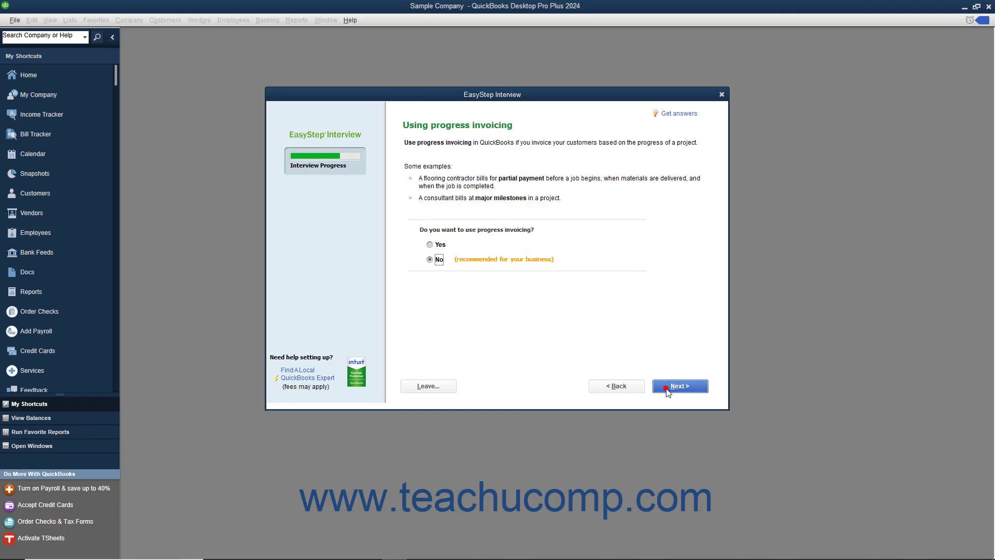
Turn on progress invoicing, inventory tracking and time tracking
{"action": "left_click", "coordinate": [432, 244]}
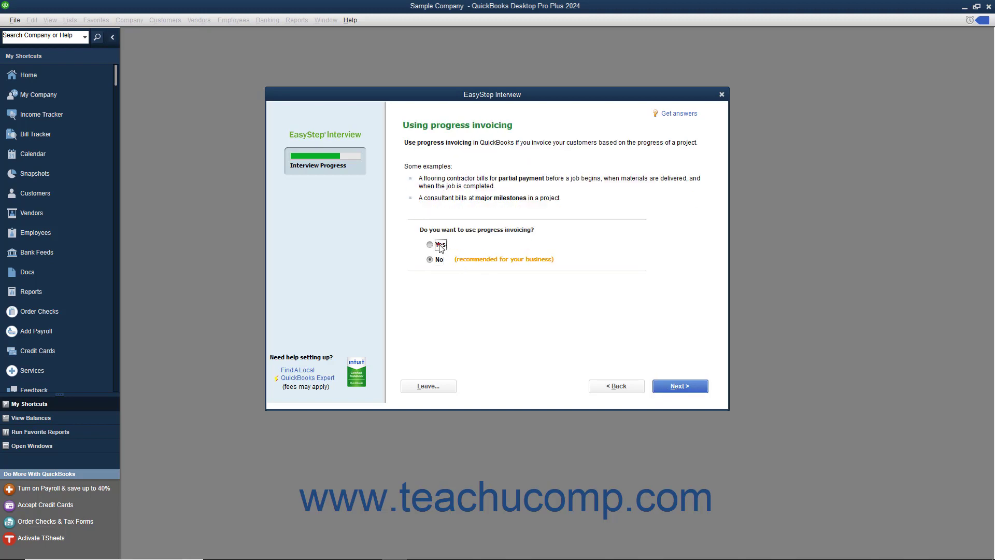
{"action": "left_click", "coordinate": [662, 391]}
{"action": "left_click", "coordinate": [662, 392]}
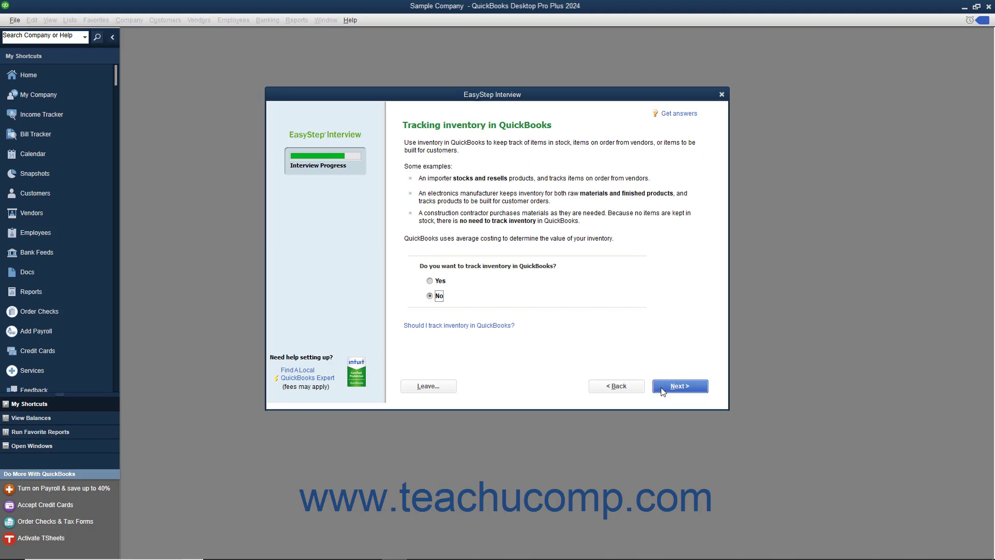
{"action": "left_click", "coordinate": [432, 281]}
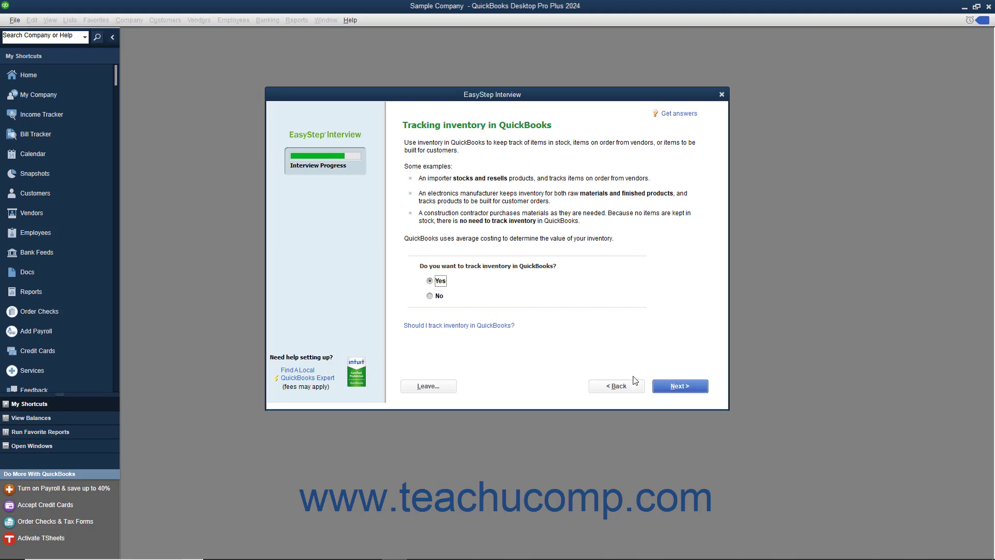
{"action": "left_click", "coordinate": [661, 391]}
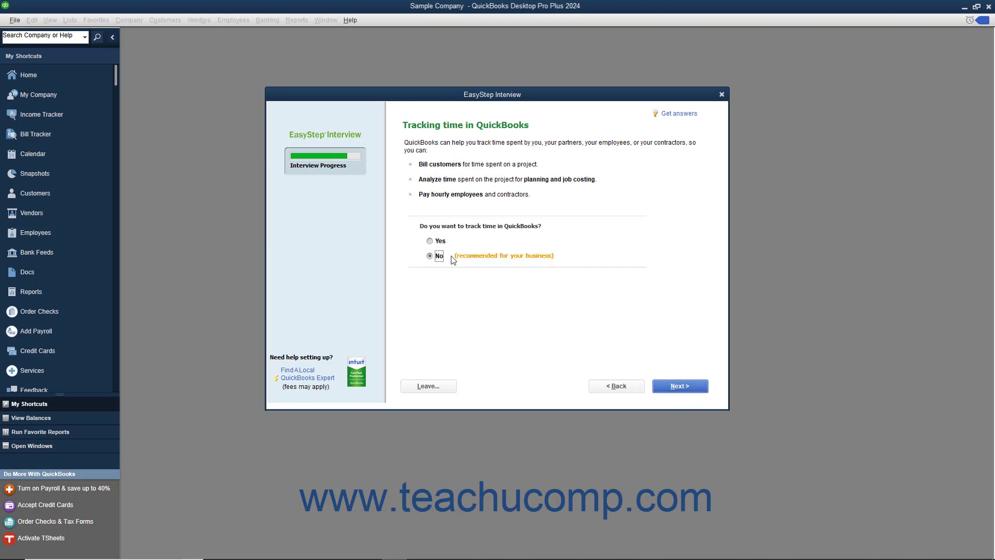
{"action": "left_click", "coordinate": [430, 241]}
{"action": "left_click", "coordinate": [655, 384]}
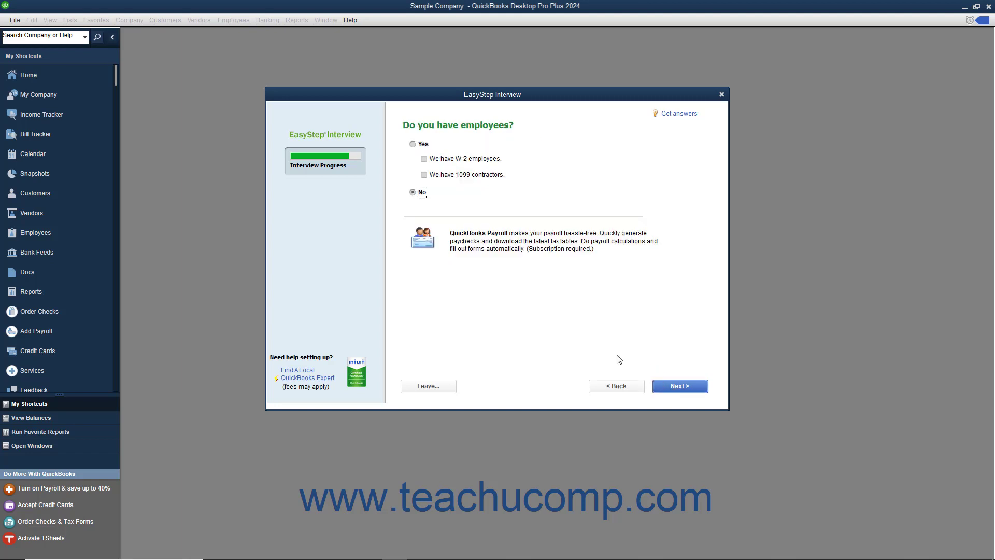
Record that the company has both W-2 employees and 1099 contractors, keeping the fiscal-year start date
{"action": "left_click", "coordinate": [415, 145]}
{"action": "left_click", "coordinate": [424, 159]}
{"action": "left_click", "coordinate": [663, 389]}
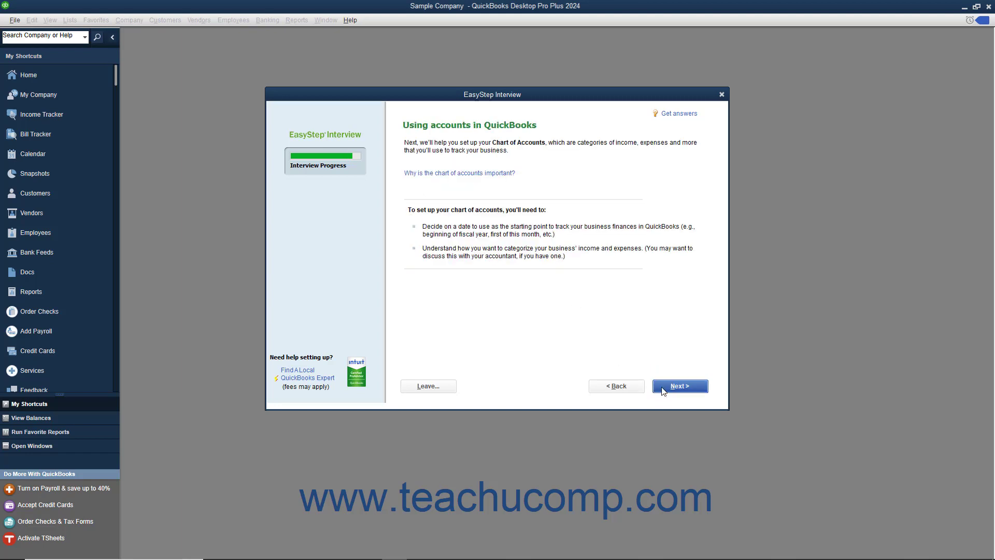
{"action": "left_click", "coordinate": [663, 389]}
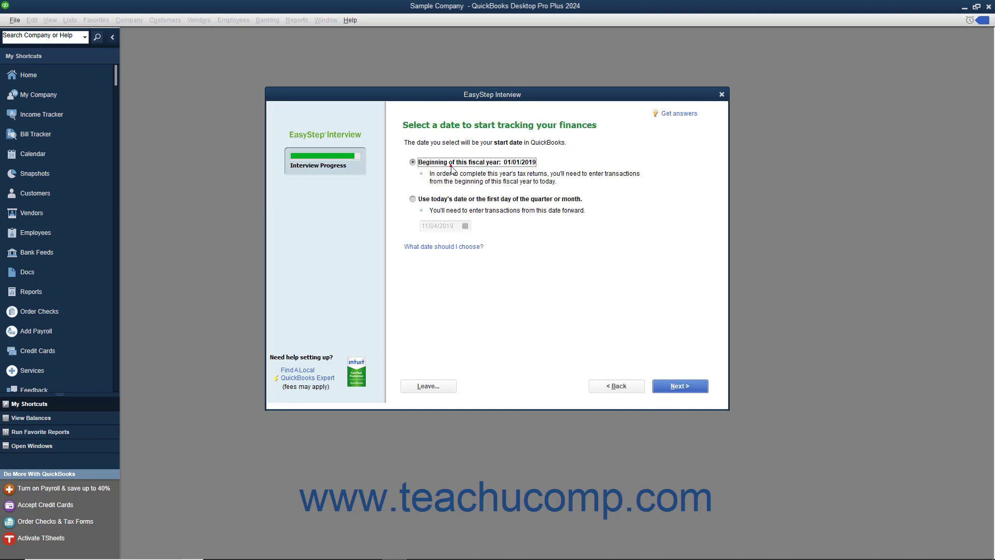
{"action": "left_click", "coordinate": [671, 385]}
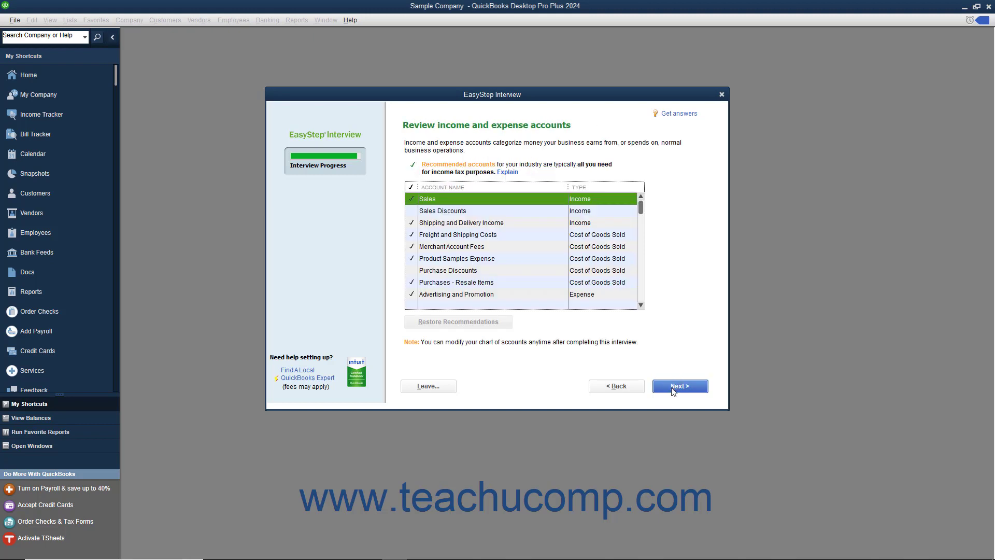
Accept the recommended income and expense accounts and finish the interview into Setup
{"action": "left_click", "coordinate": [673, 389]}
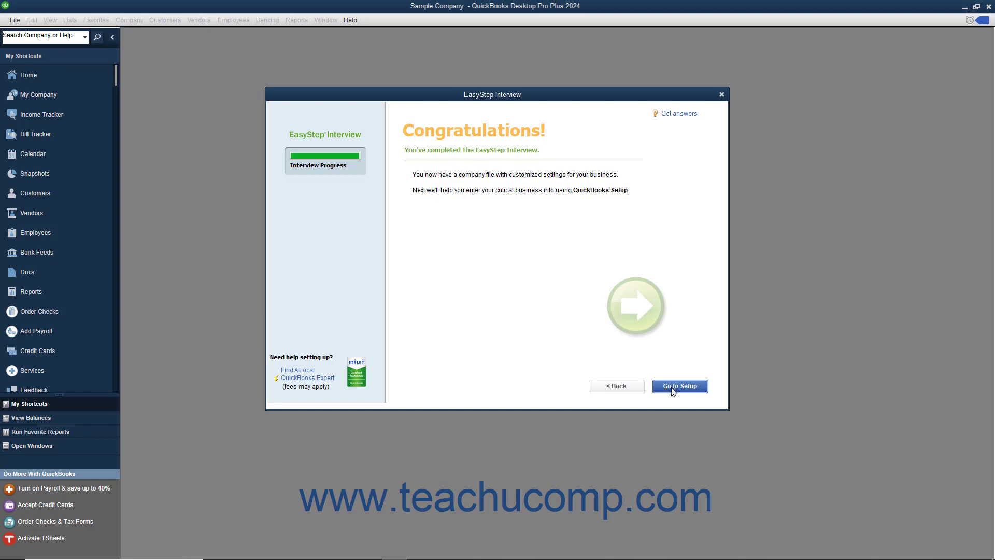
{"action": "left_click", "coordinate": [673, 390]}
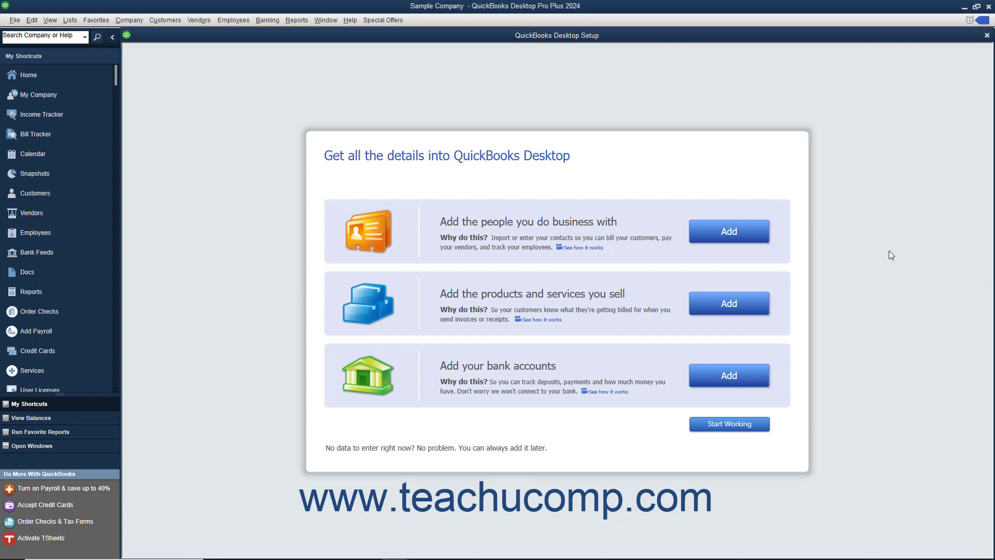
Dismiss the Setup window and the New Feature Tour to reveal Sample Company's Home page
{"action": "left_click", "coordinate": [988, 35]}
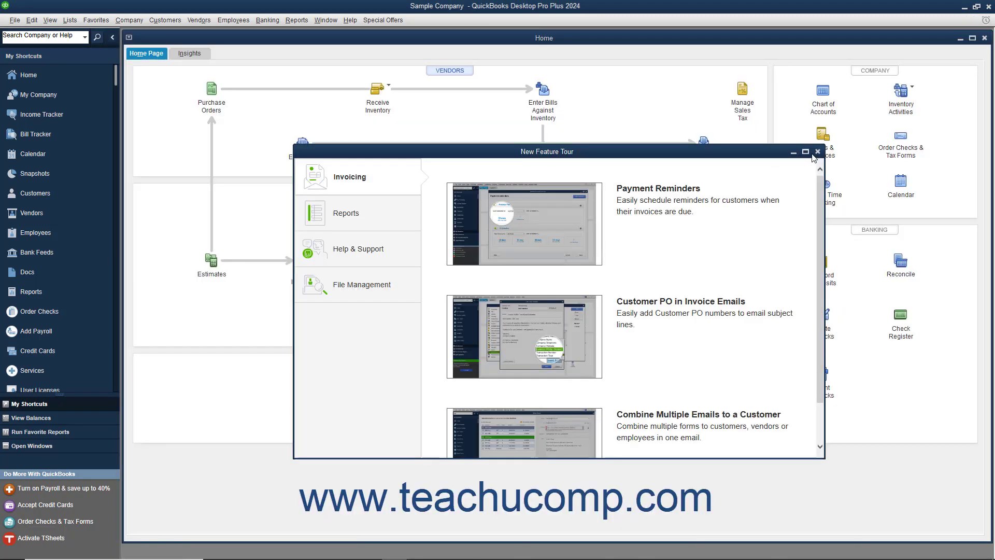
{"action": "key", "text": "Escape"}
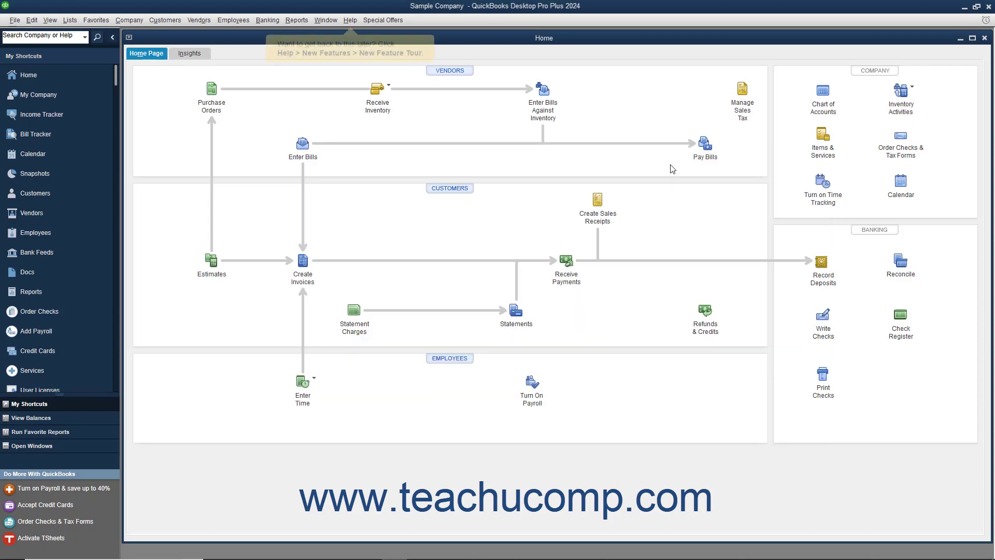